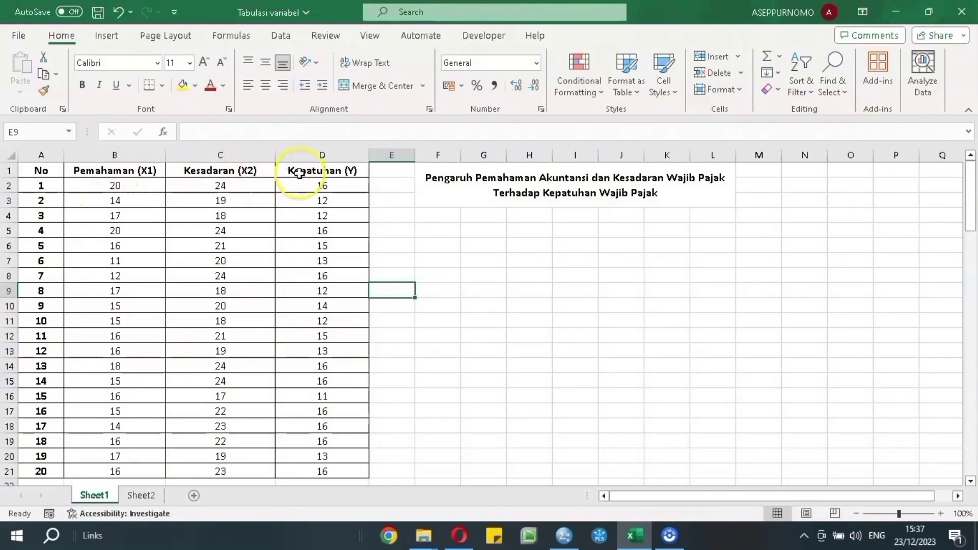
# - Copy the twenty rows of Pemahaman (X1), Kesadaran (X2) and Kepatuhan (Y) scores, cells B2:D21, without the headers
pyautogui.moveTo(102, 189); pyautogui.dragTo(326, 474)
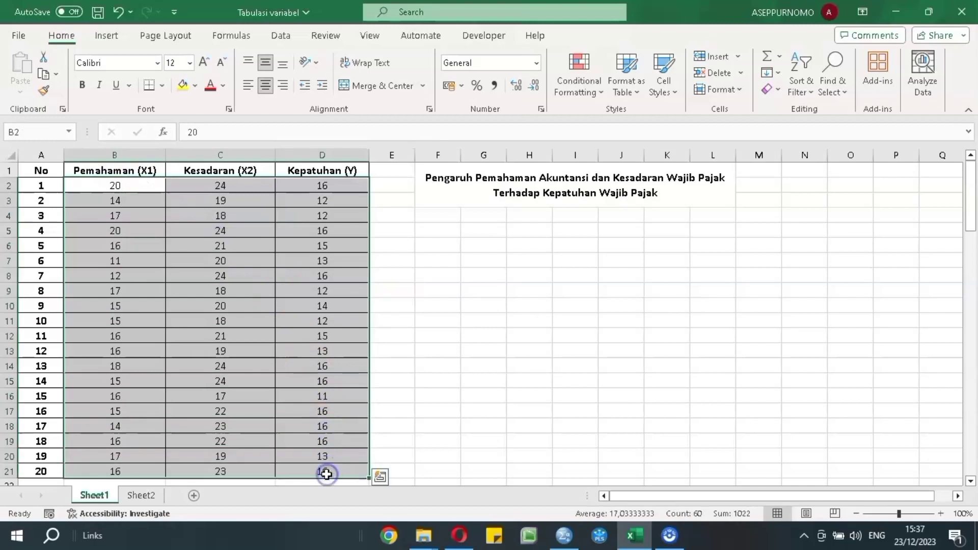
pyautogui.rightClick(289, 384)
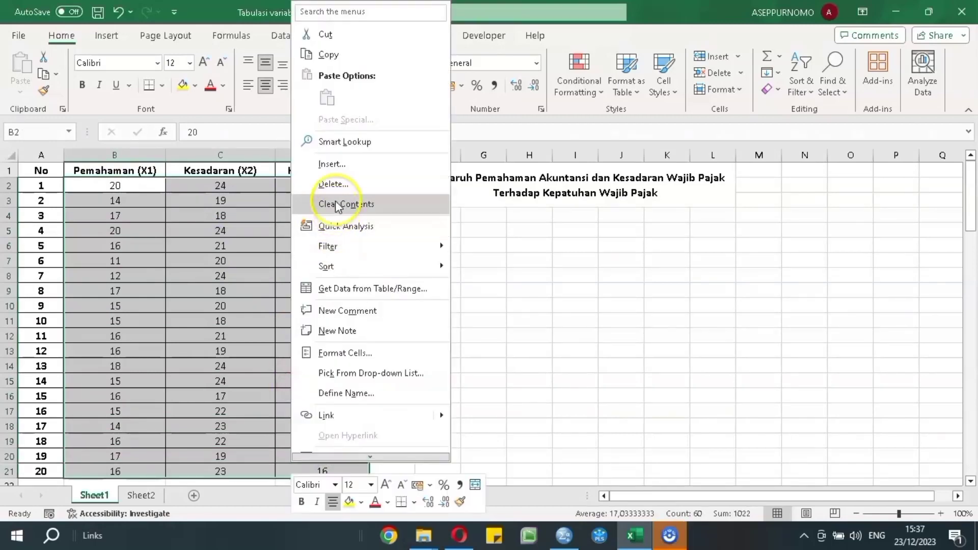
pyautogui.click(343, 60)
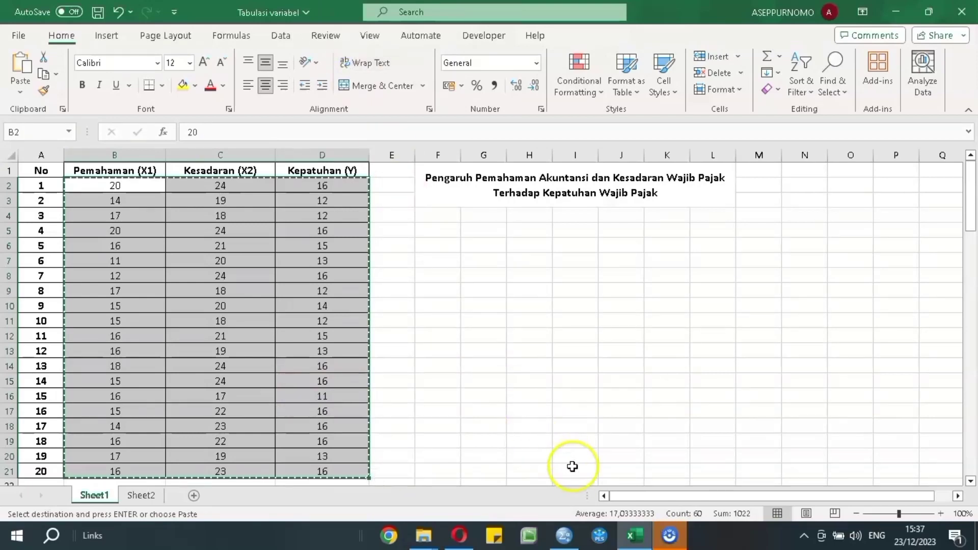
# - Switch to the empty SPSS dataset and paste the copied scores starting at the first cell of row 1
pyautogui.moveTo(576, 548)
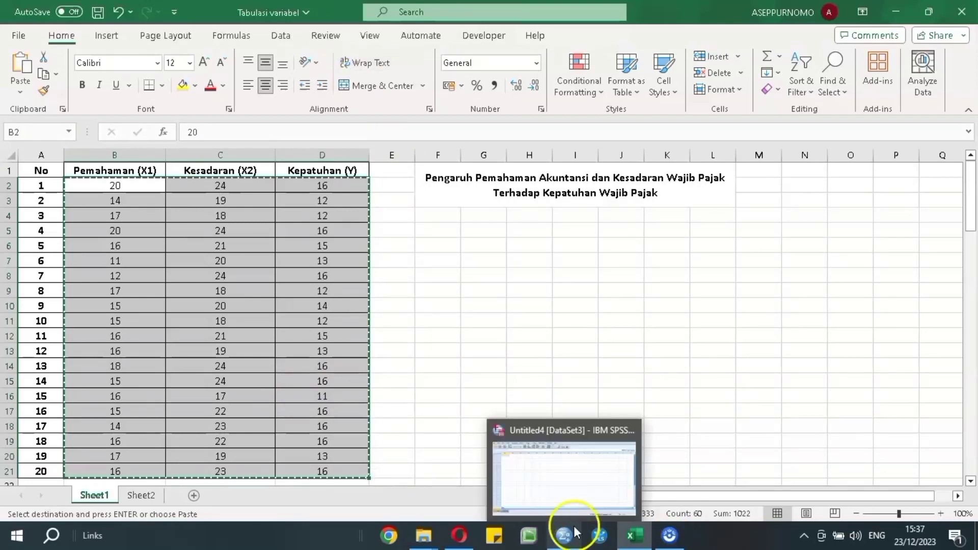
pyautogui.click(553, 461)
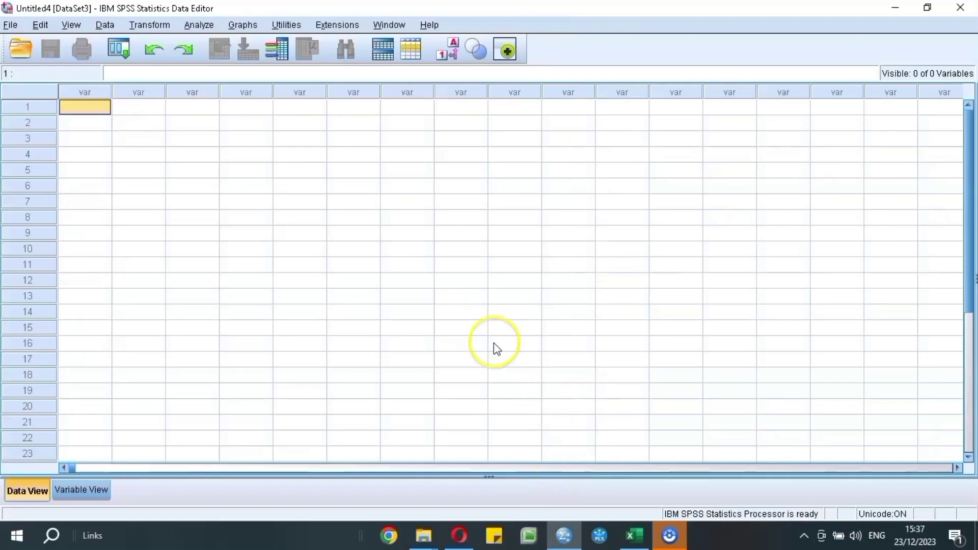
pyautogui.click(86, 110)
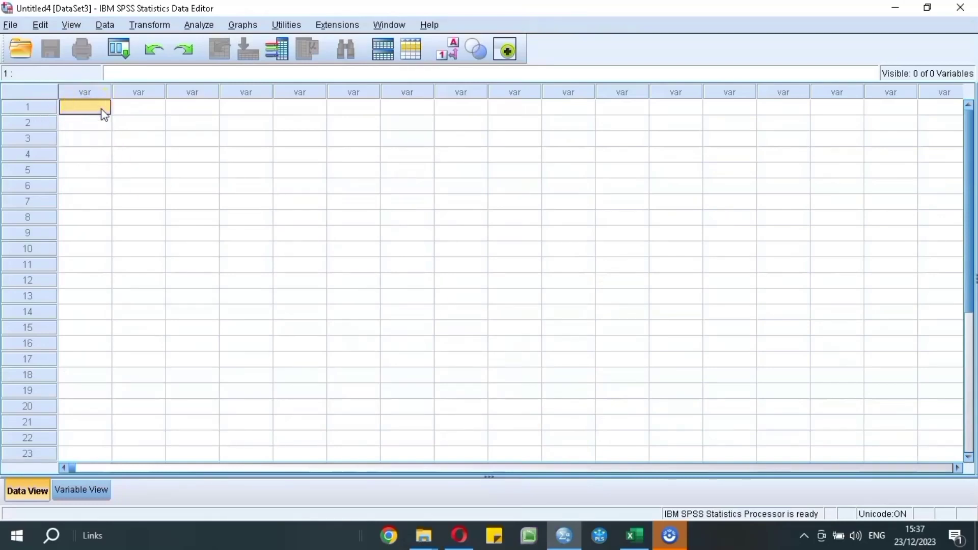
pyautogui.rightClick(97, 108)
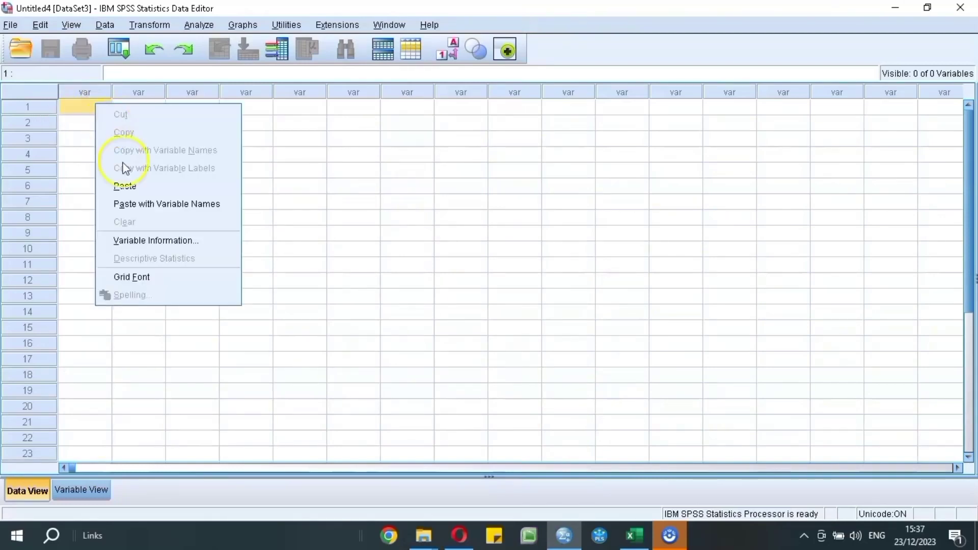
pyautogui.click(135, 192)
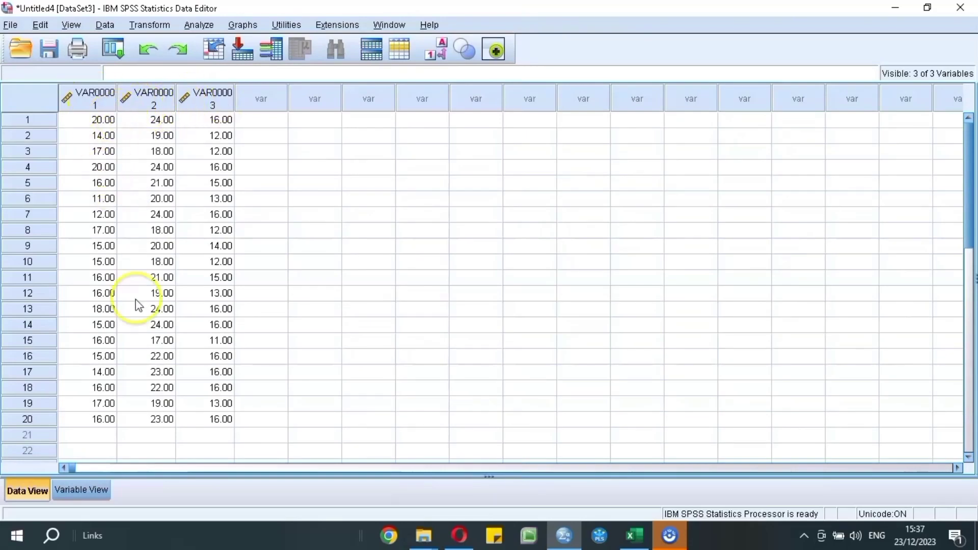
# - Rename the three variables X1, X2 and Y in the variable definitions
pyautogui.click(78, 492)
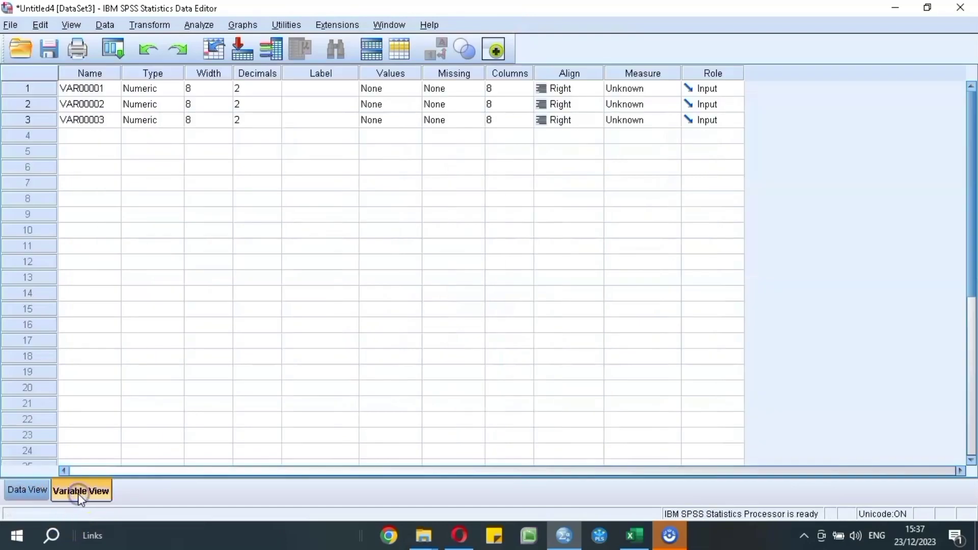
pyautogui.click(79, 89)
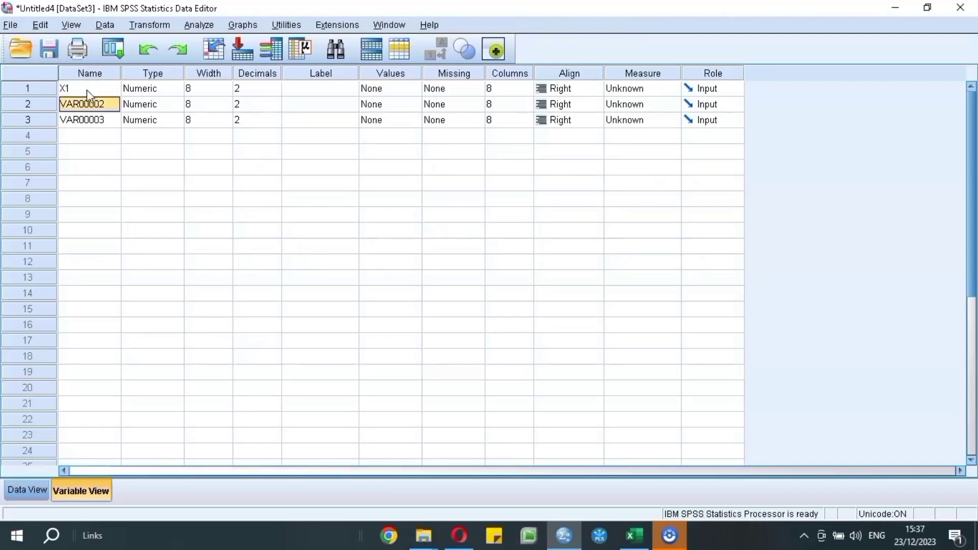
pyautogui.press('Return')
pyautogui.write('Y')
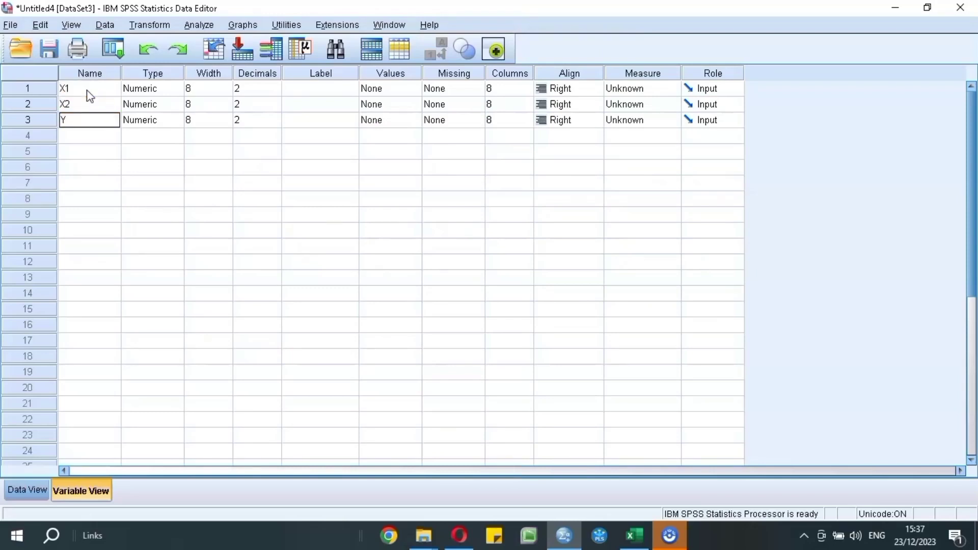
# - Set the number of decimals to 0 for the variables X1, X2 and Y
pyautogui.click(267, 76)
pyautogui.click(268, 88)
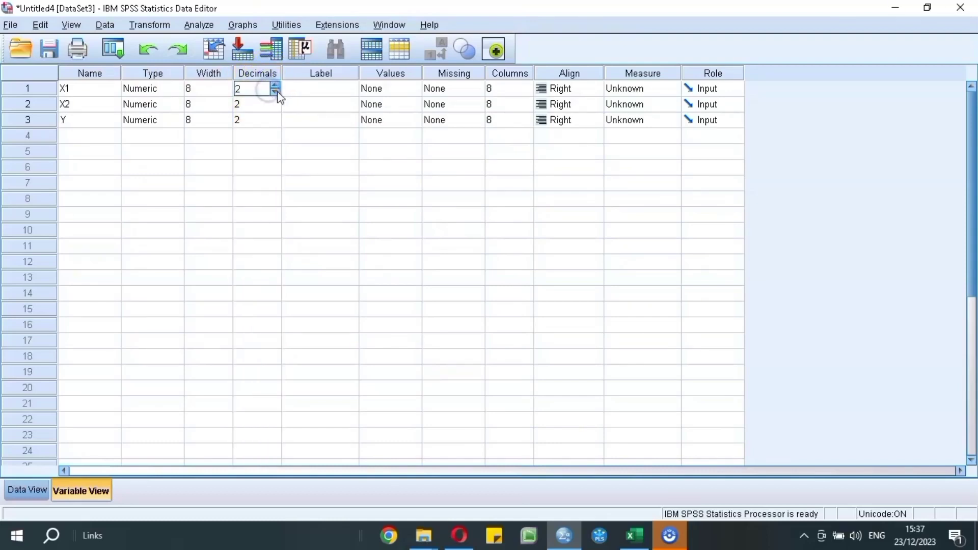
pyautogui.click(275, 93)
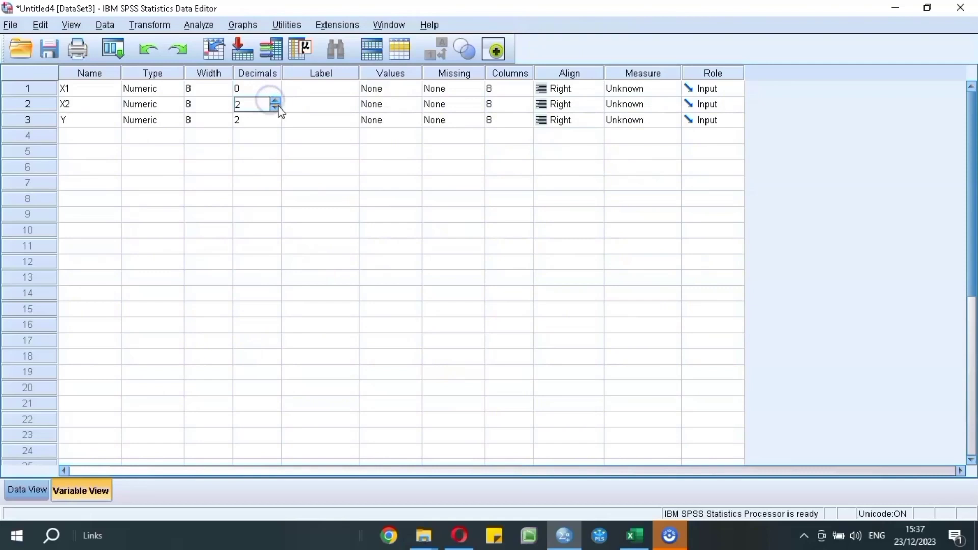
pyautogui.click(275, 106)
pyautogui.click(276, 107)
pyautogui.click(260, 123)
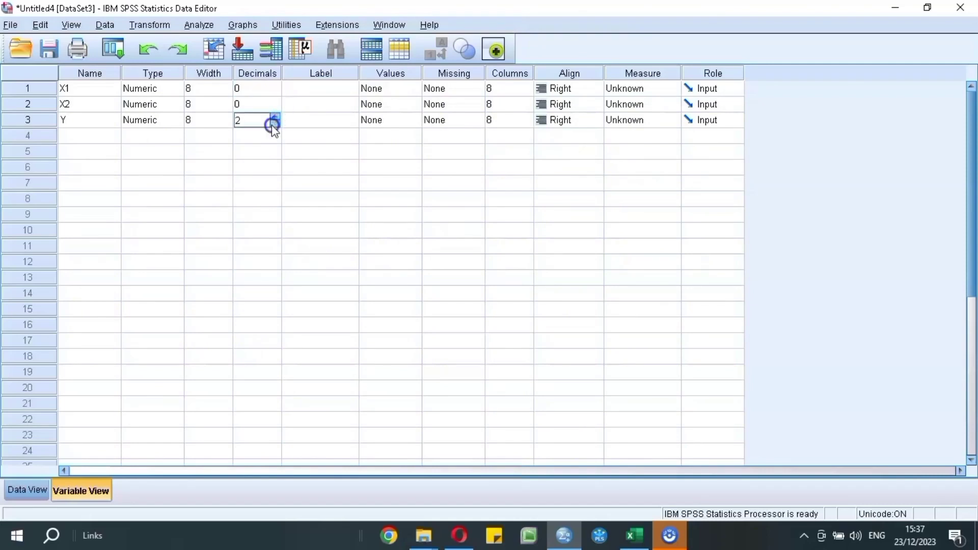
# - Label the variable X1 as Pemahaman, X2 as Kesadaran and Y as Kepatuhan
pyautogui.click(307, 90)
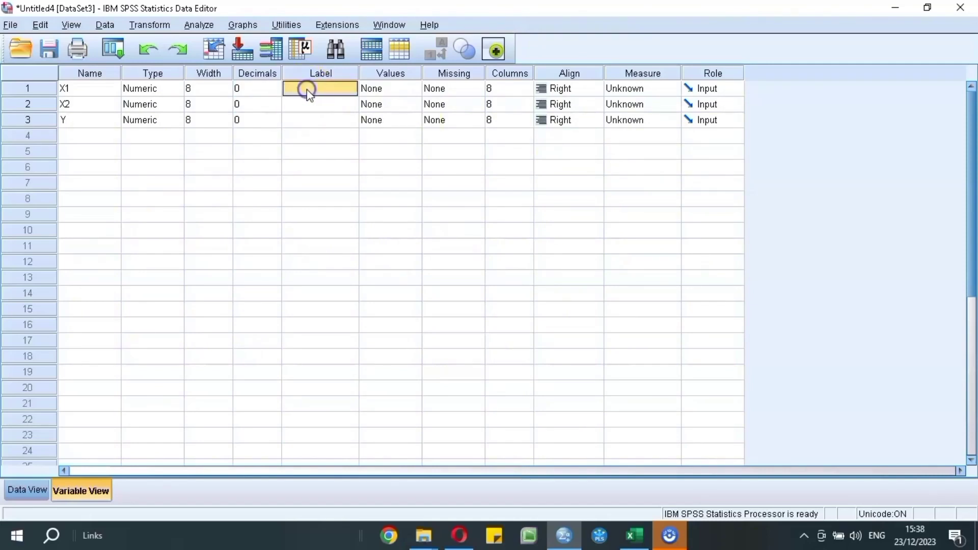
pyautogui.click(307, 90)
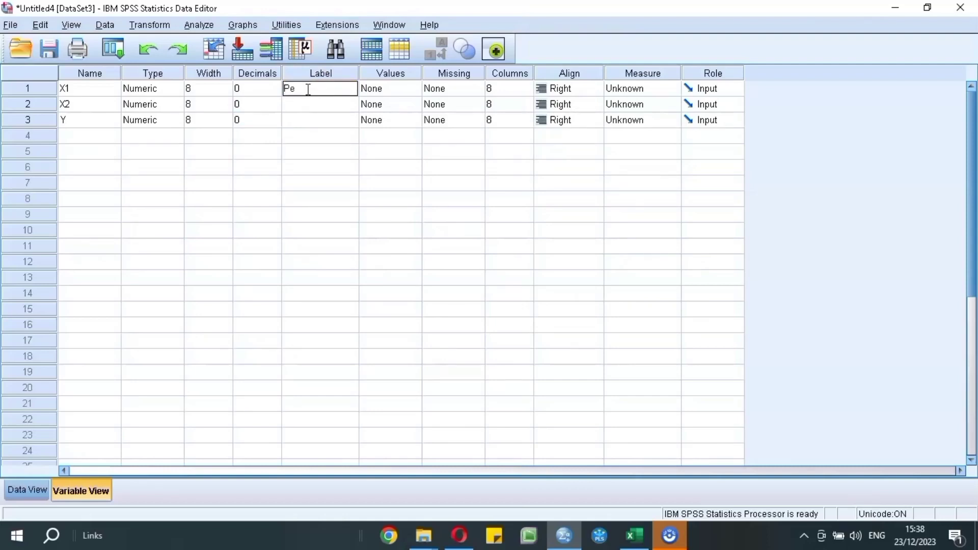
pyautogui.write('Pemahaman')
pyautogui.press('Return')
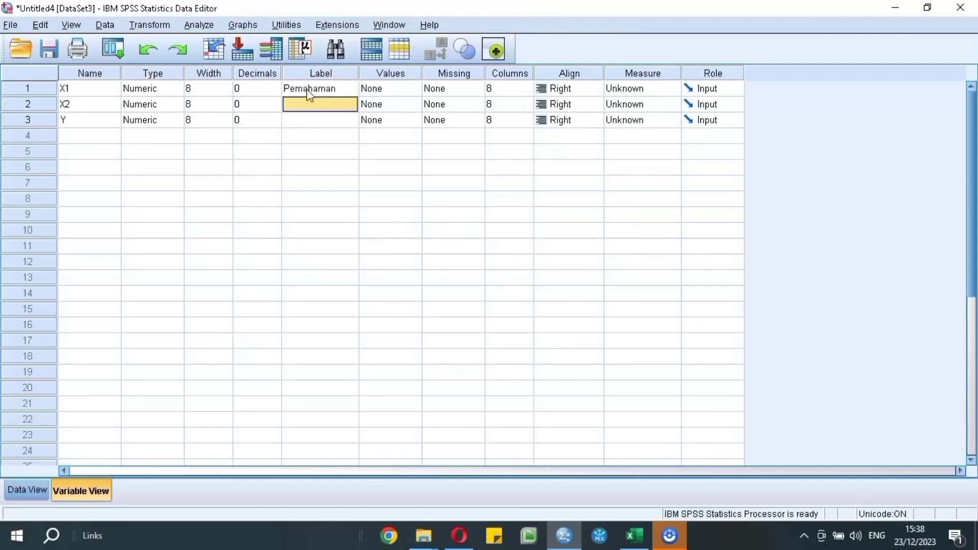
pyautogui.press('F2')
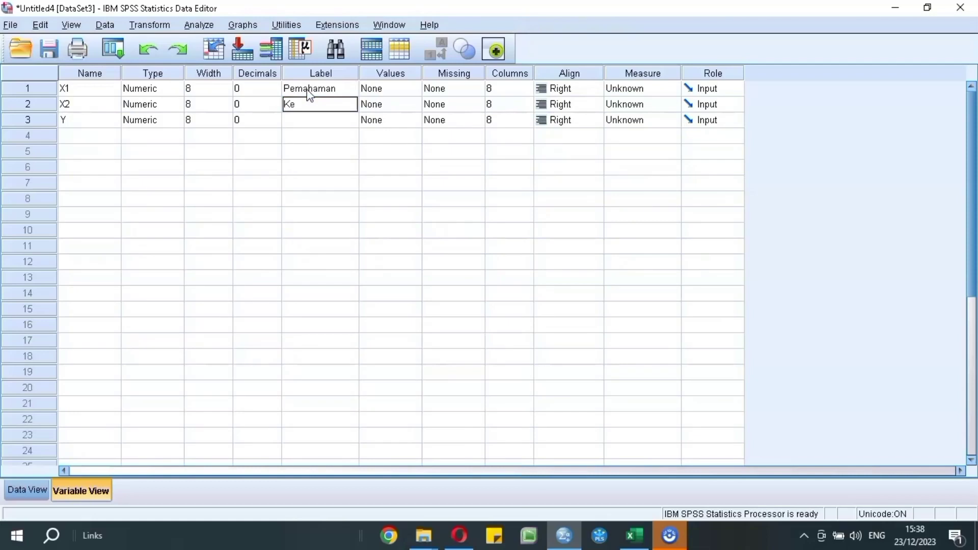
pyautogui.write('Kesadaran')
pyautogui.press('Return')
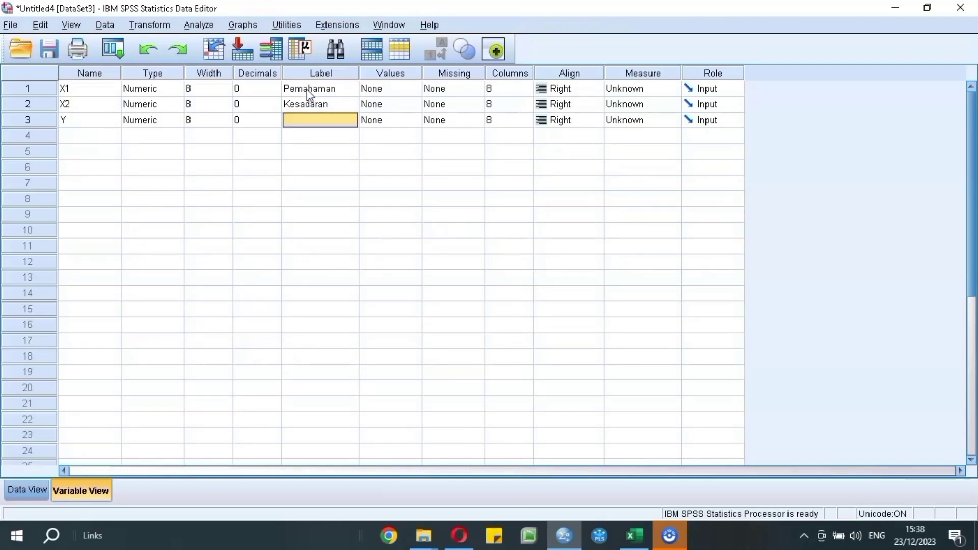
pyautogui.write('K')
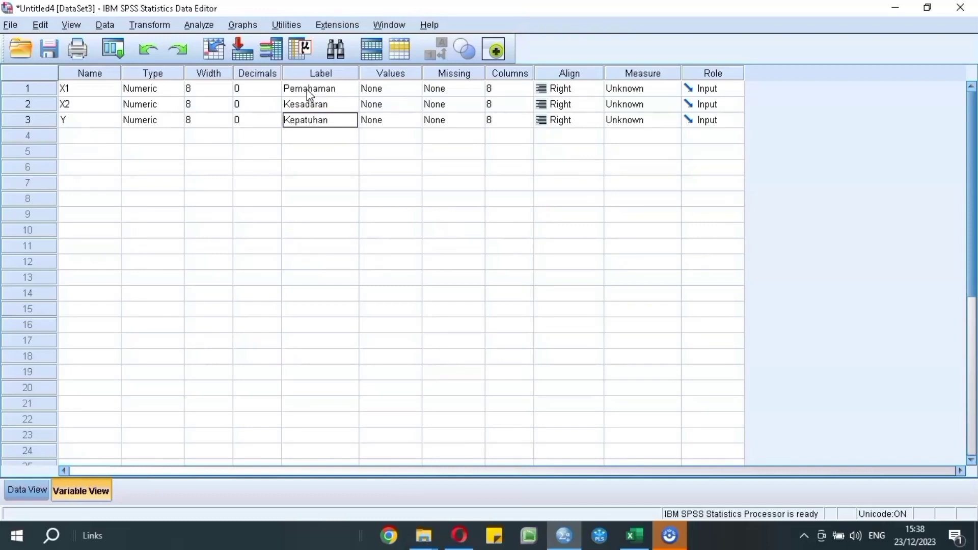
pyautogui.write('epatuhan')
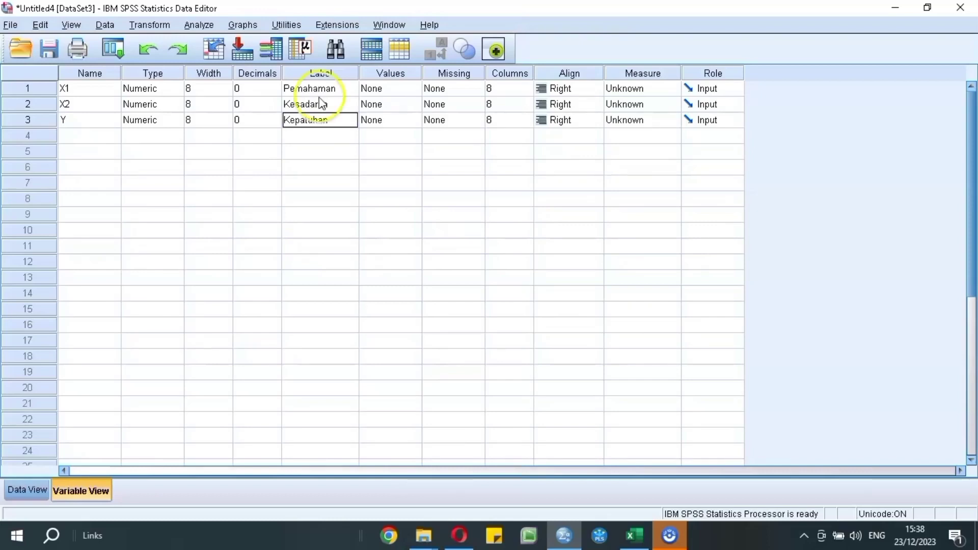
pyautogui.click(323, 137)
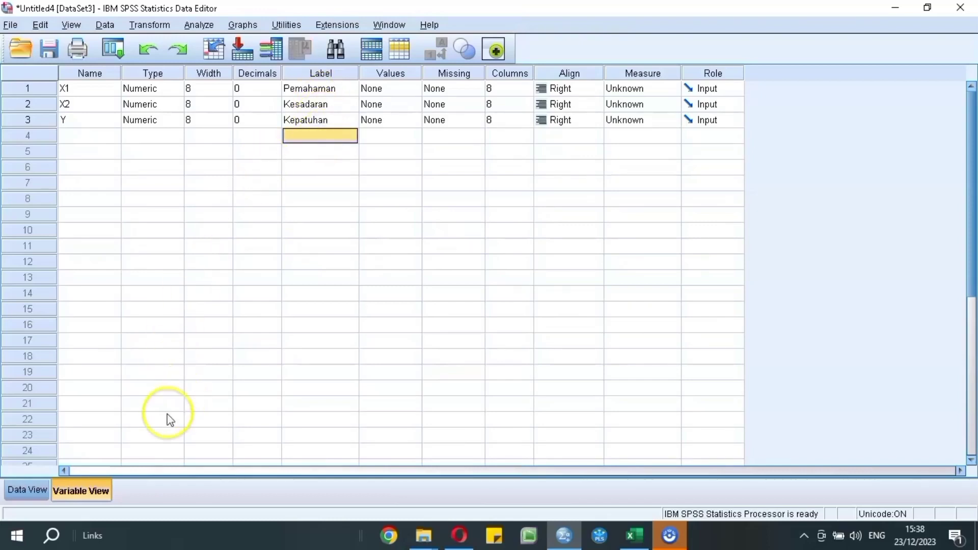
# - Return to the data values and set up a Linear Regression with Kepatuhan [Y] as the dependent variable
pyautogui.click(28, 490)
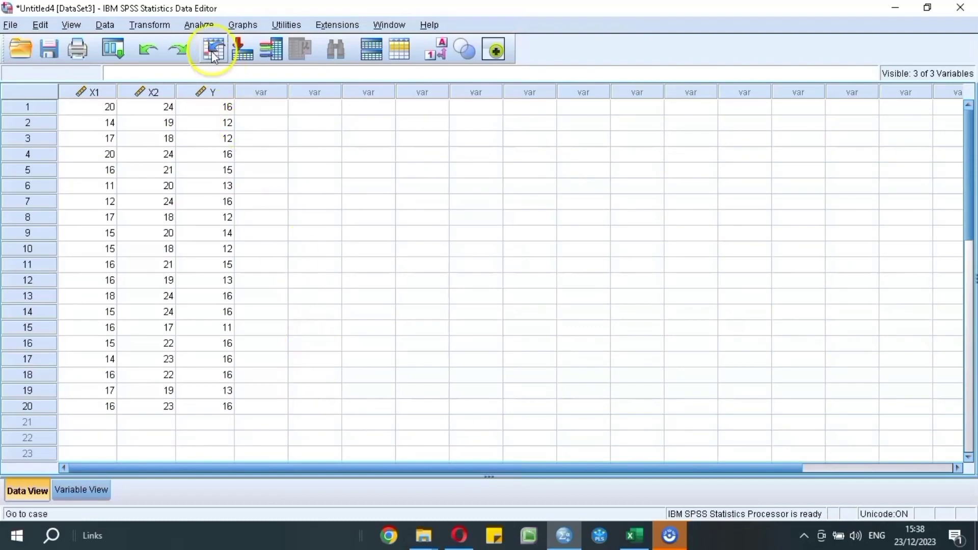
pyautogui.click(198, 26)
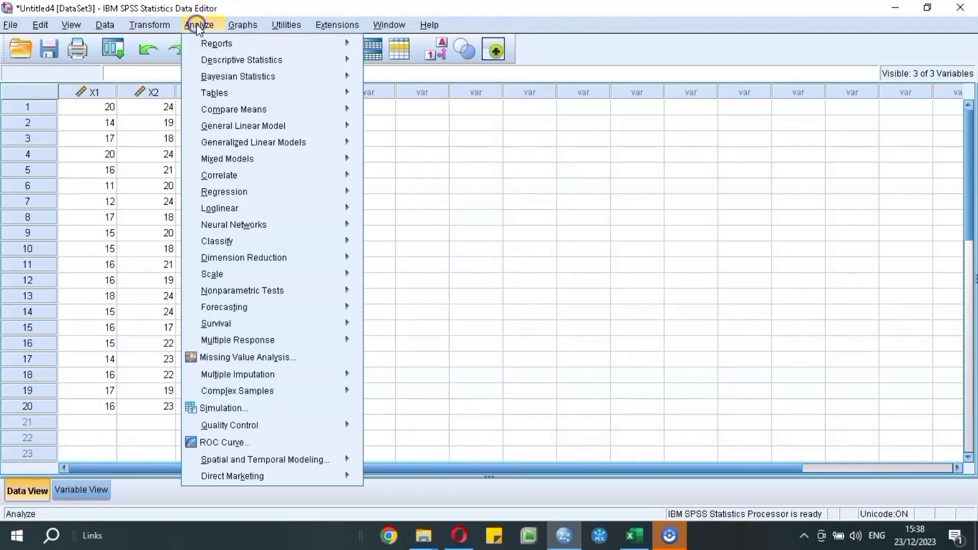
pyautogui.moveTo(266, 148)
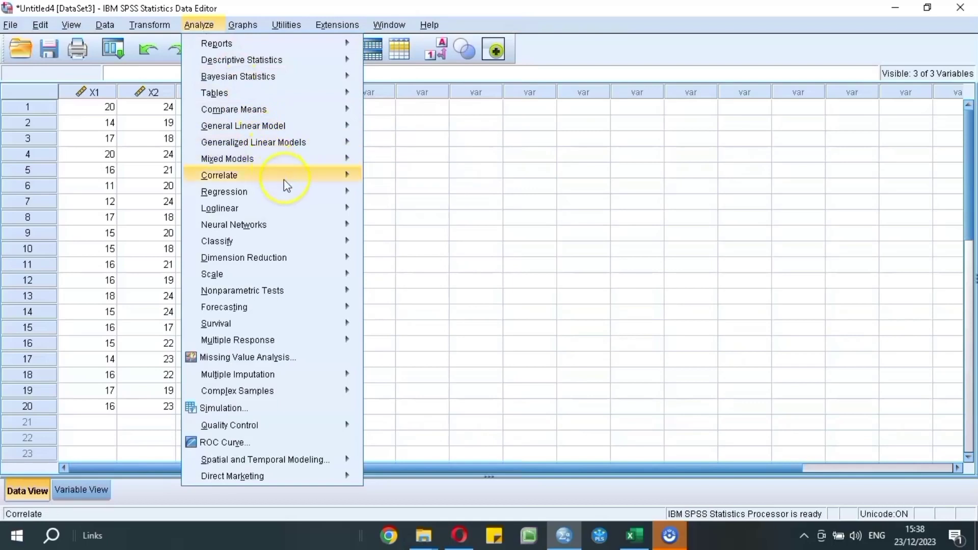
pyautogui.moveTo(295, 198)
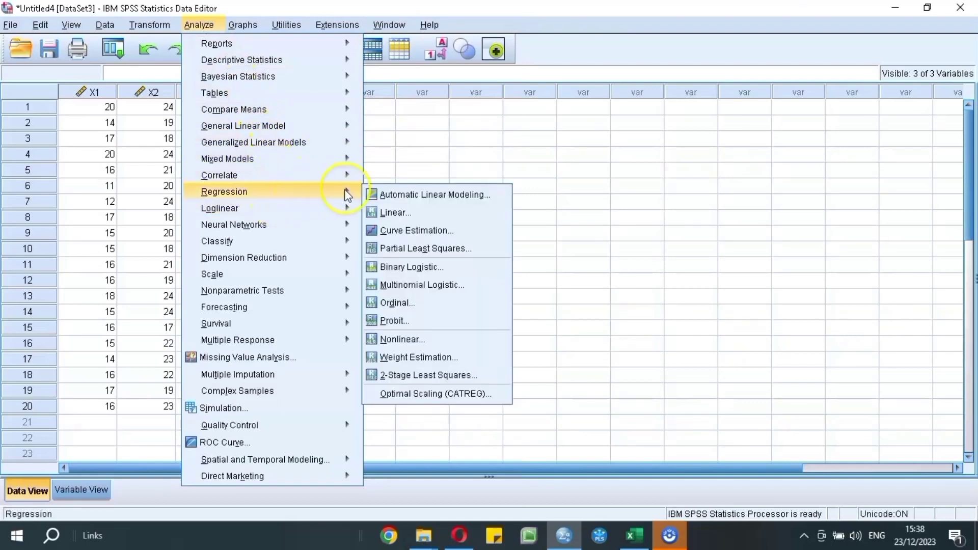
pyautogui.click(460, 215)
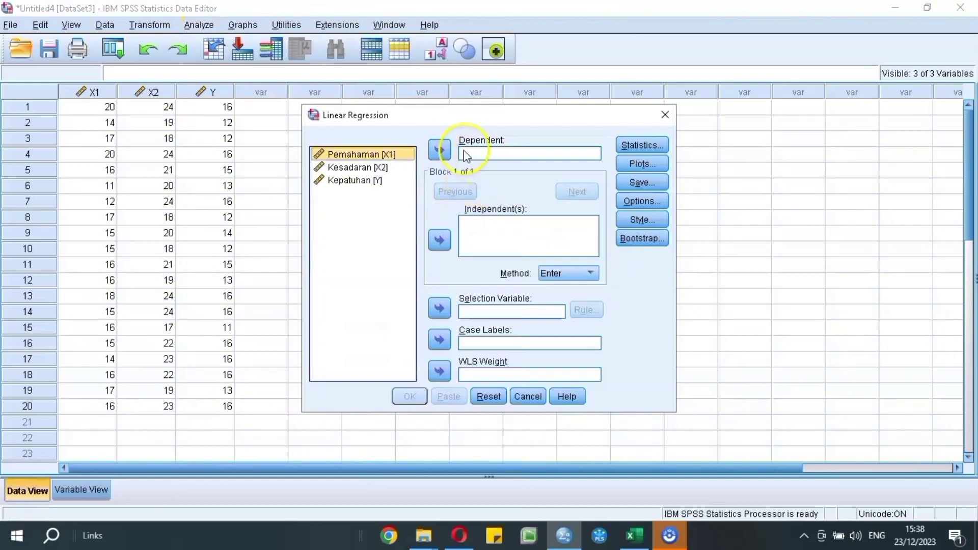
pyautogui.click(344, 182)
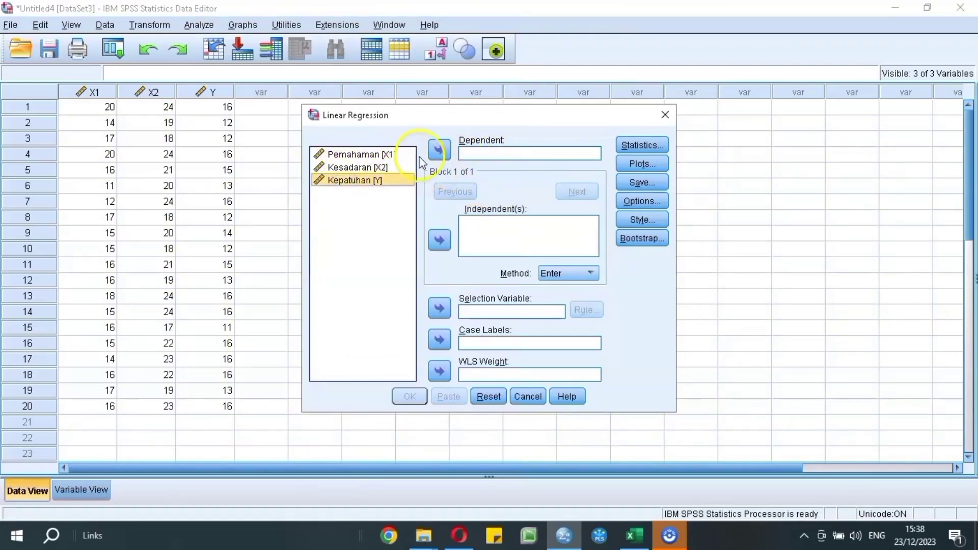
pyautogui.click(438, 152)
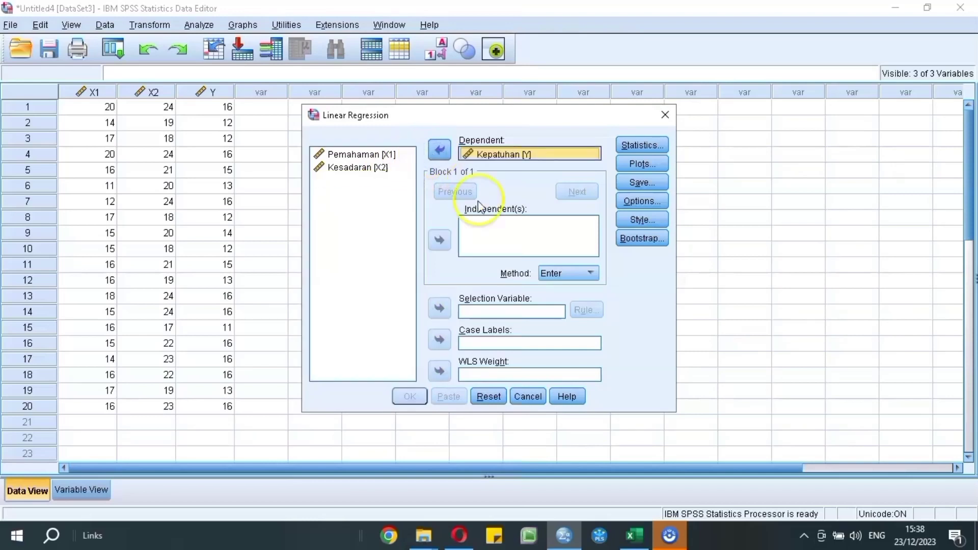
# - Add Pemahaman [X1] and Kesadaran [X2] together as the independent variables of the regression
pyautogui.click(367, 155)
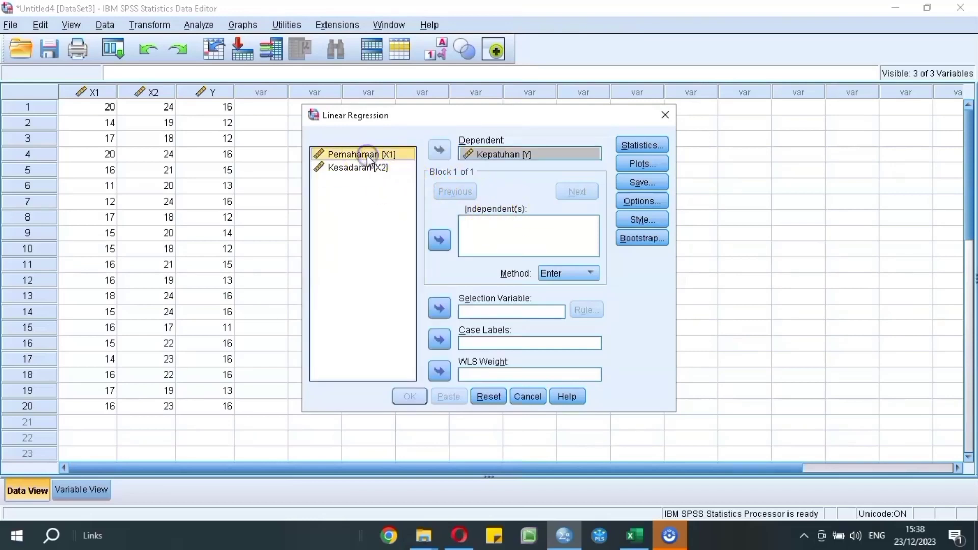
pyautogui.hotkey('shift', 'Down')
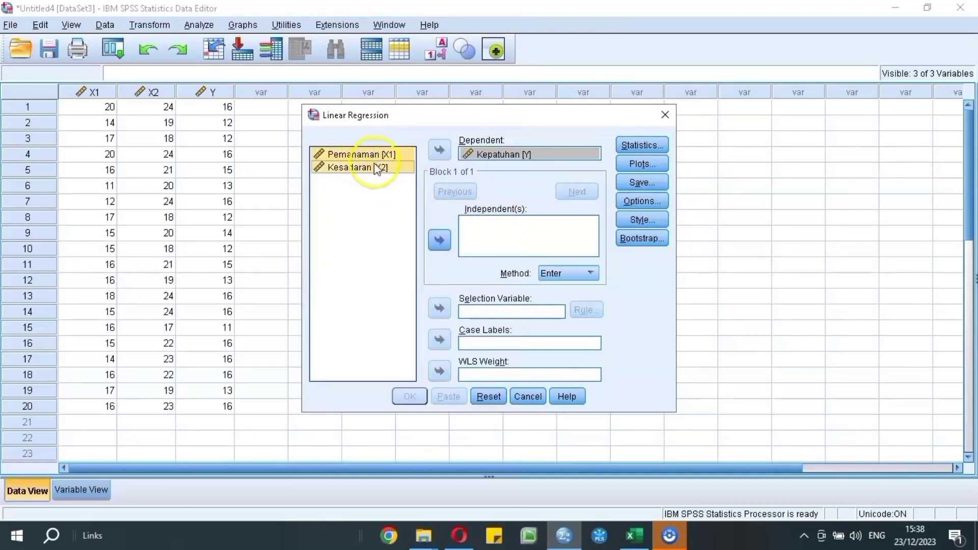
pyautogui.click(439, 238)
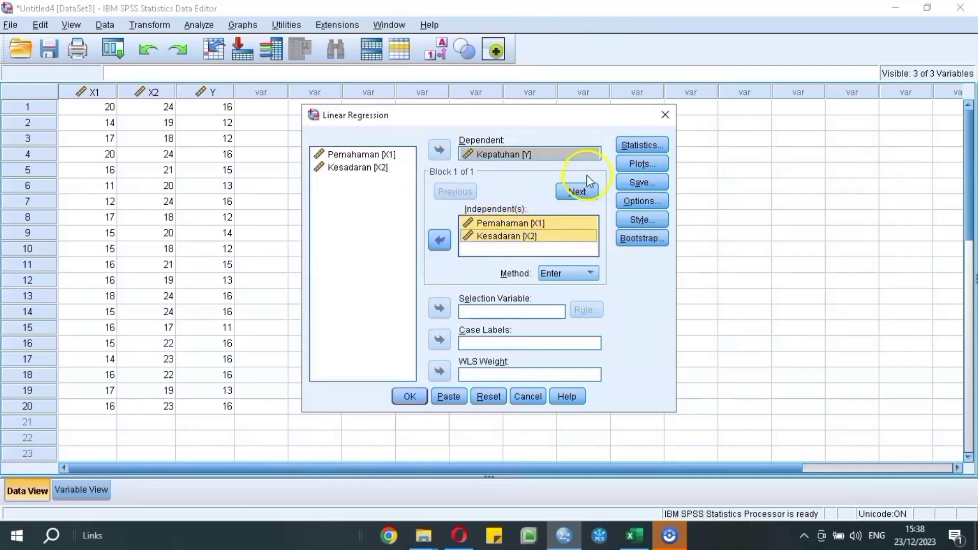
# - Include the normal probability plot of the standardized residuals and run the linear regression
pyautogui.click(662, 164)
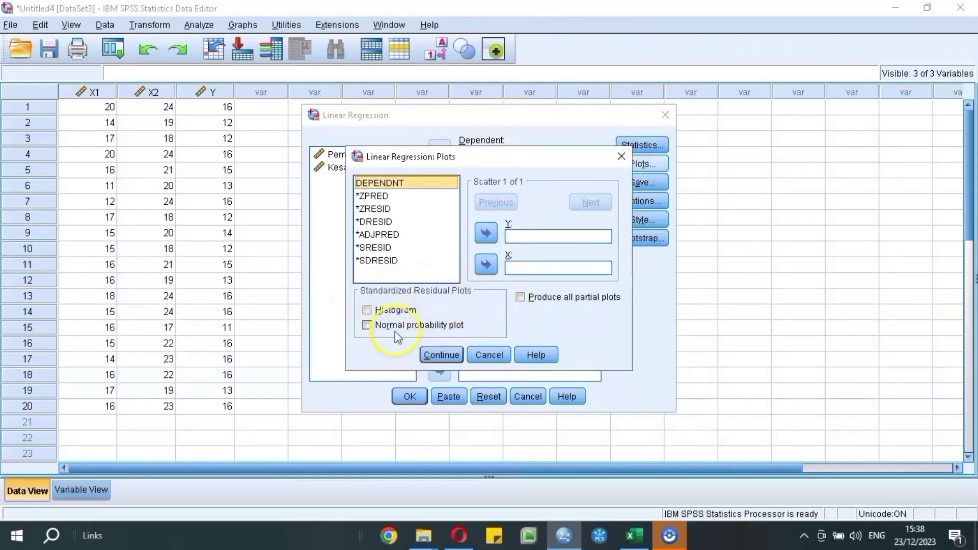
pyautogui.click(369, 327)
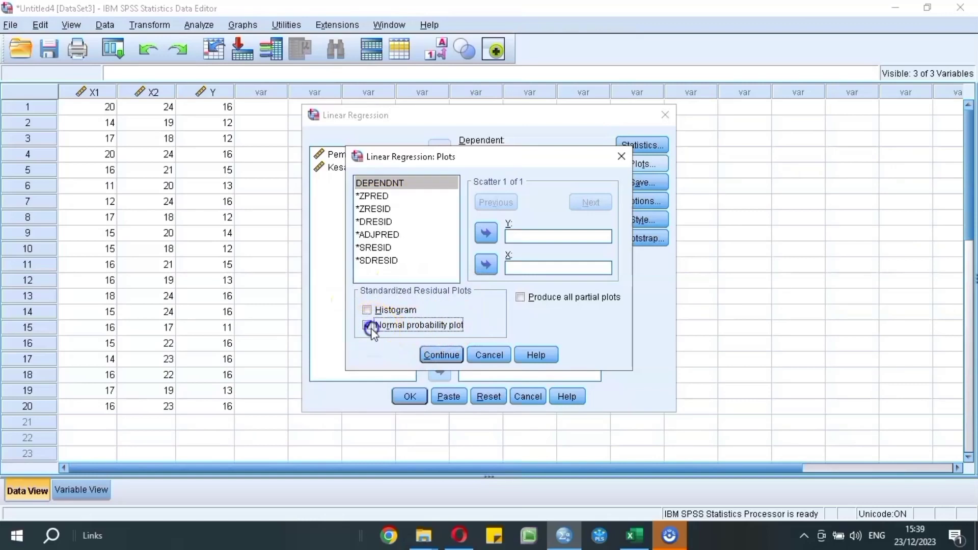
pyautogui.click(438, 354)
pyautogui.click(419, 396)
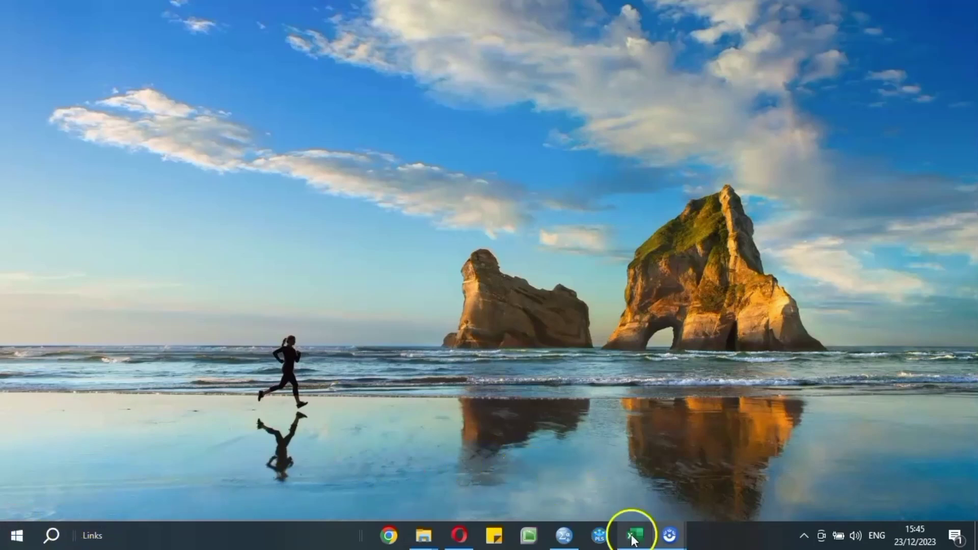
# - Switch to the SPSS data set holding X1, X2 and Y and reopen the Linear Regression setup
pyautogui.moveTo(634, 532)
pyautogui.click(629, 460)
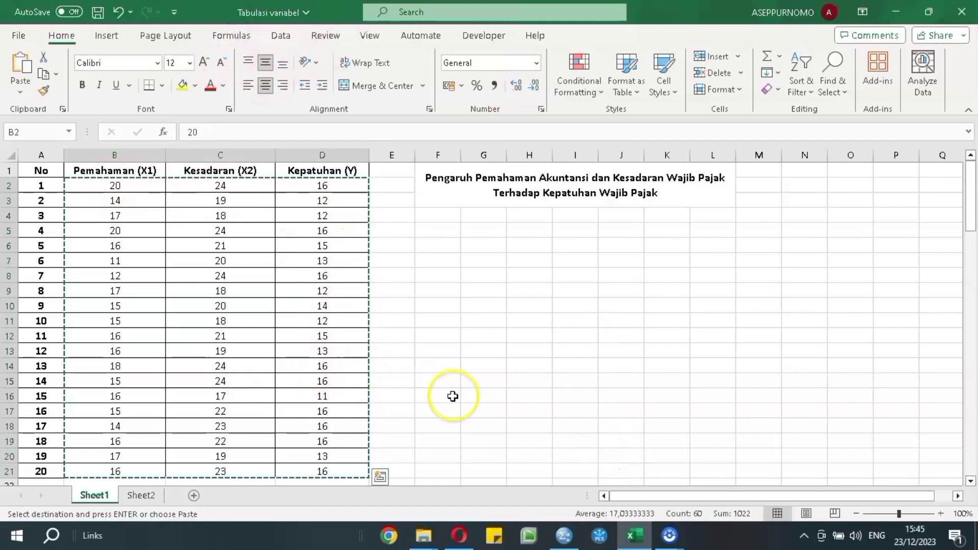
pyautogui.moveTo(564, 536)
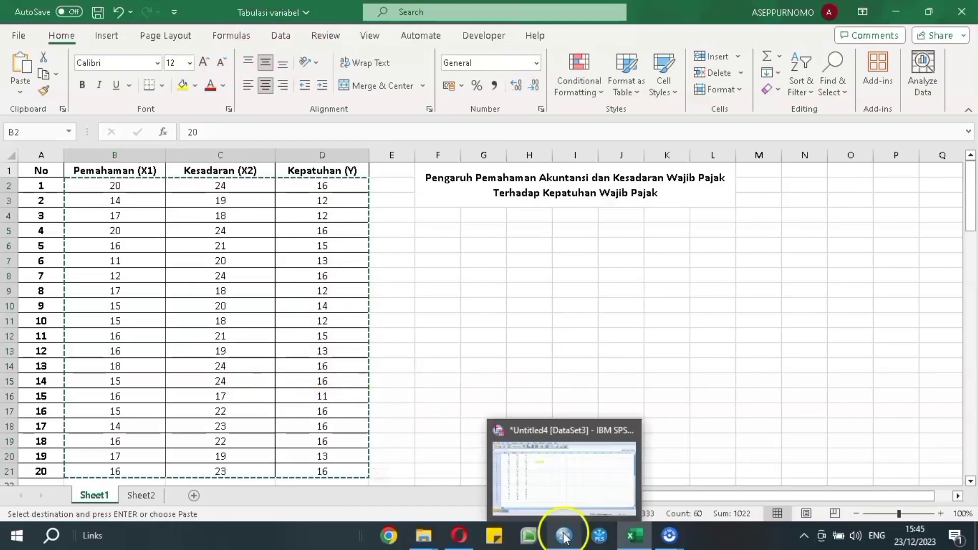
pyautogui.click(562, 486)
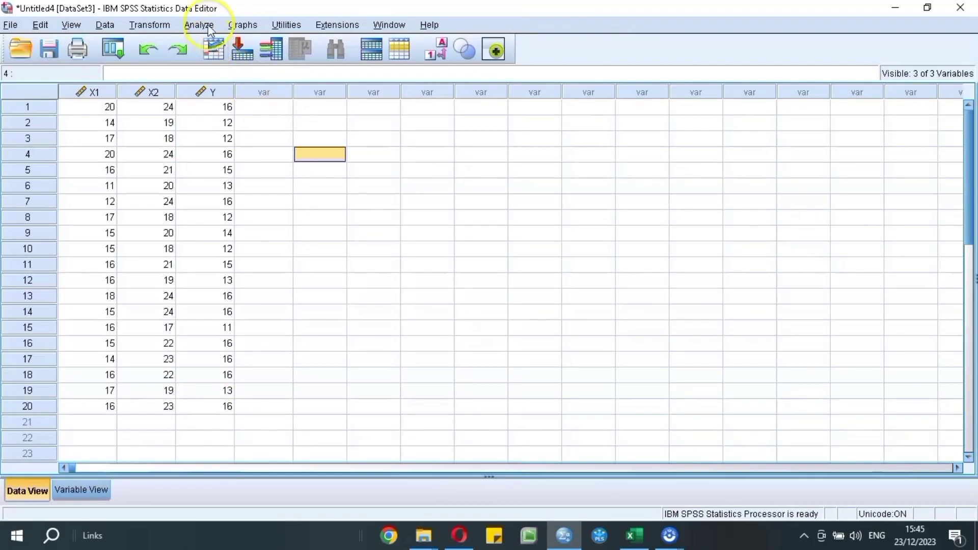
pyautogui.click(200, 25)
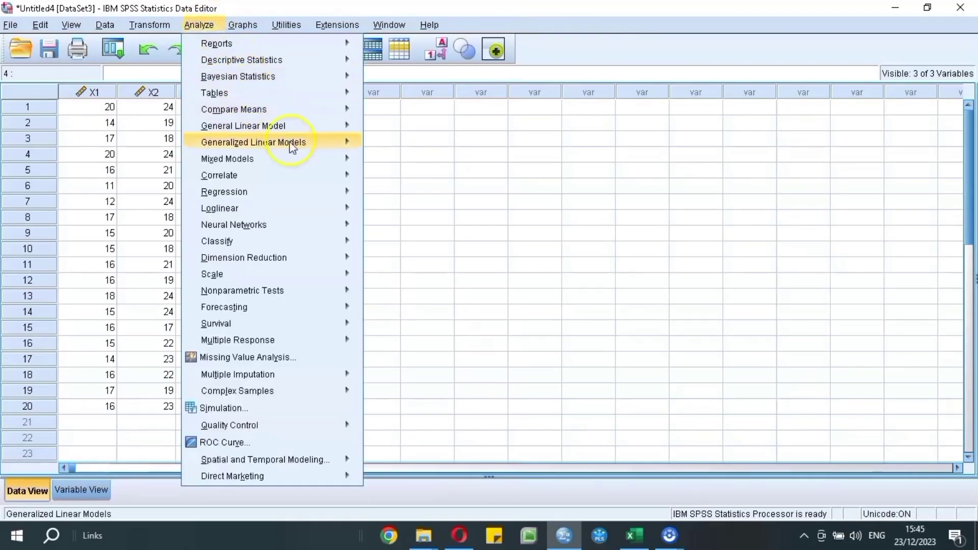
pyautogui.moveTo(334, 197)
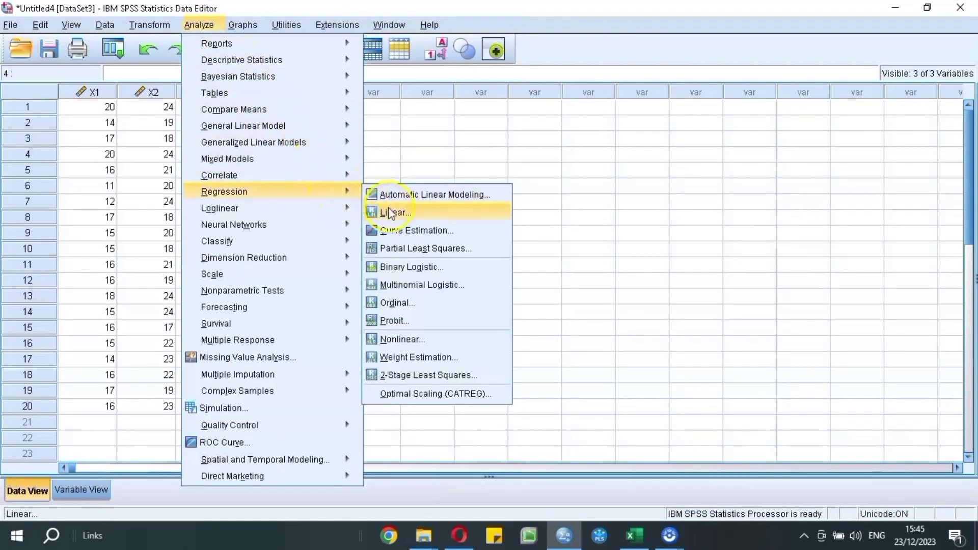
pyautogui.click(479, 218)
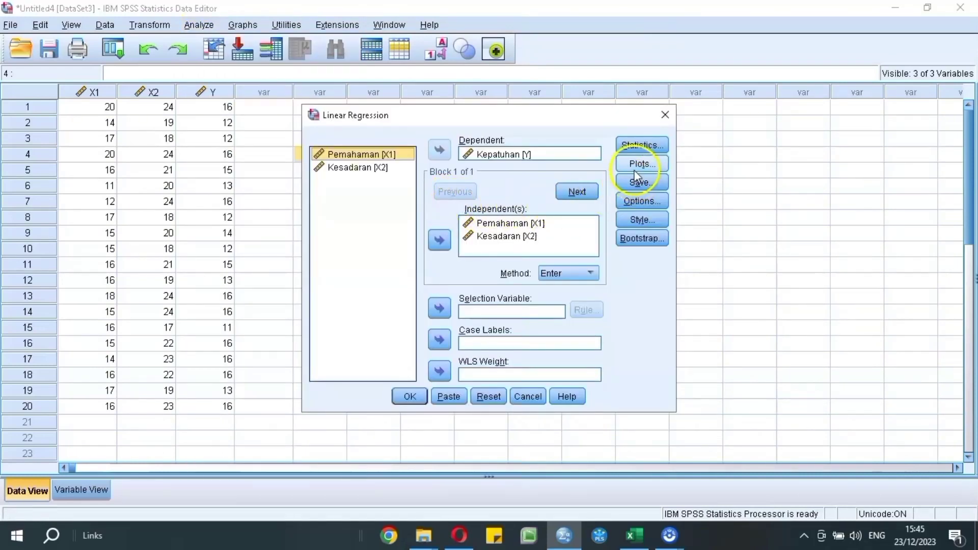
# - Set the regression to save the unstandardized residuals as a new variable and run it
pyautogui.click(659, 181)
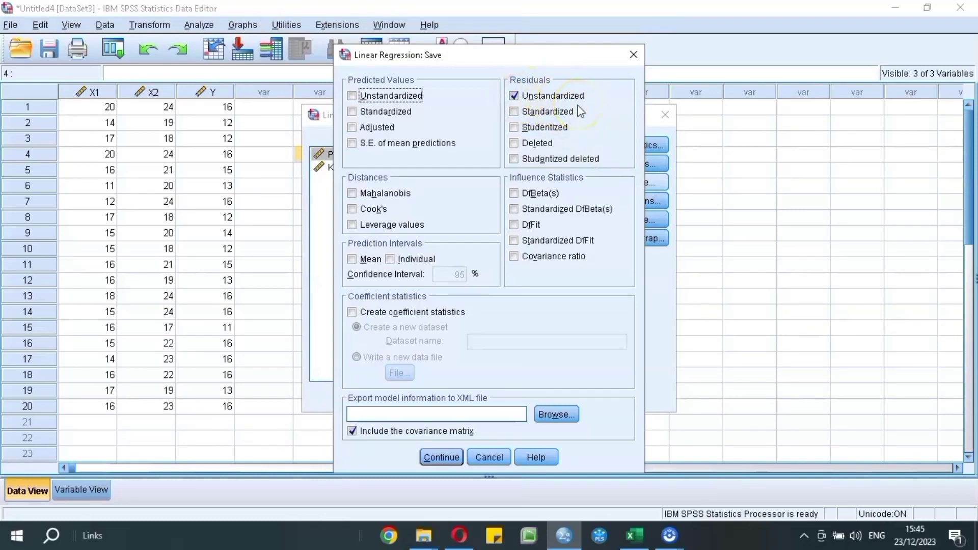
pyautogui.click(442, 458)
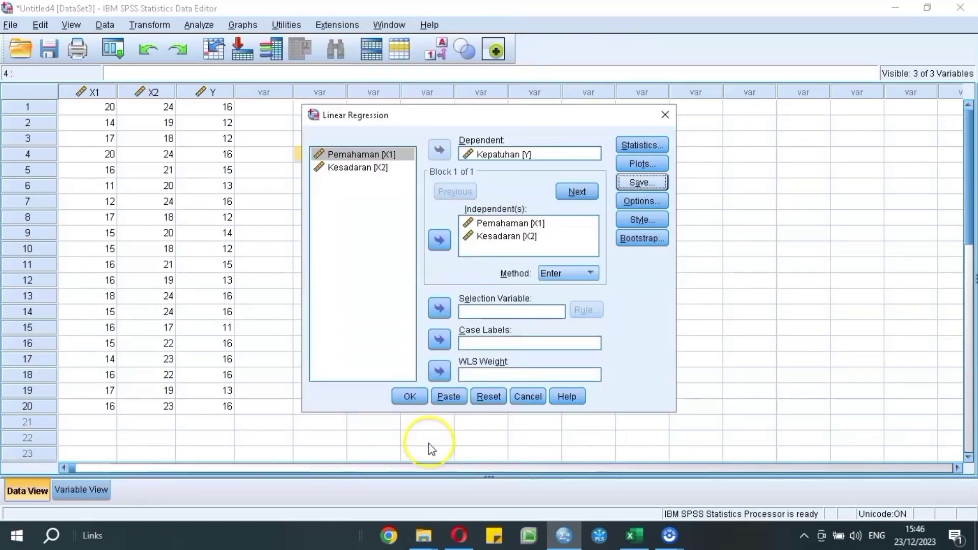
pyautogui.click(410, 397)
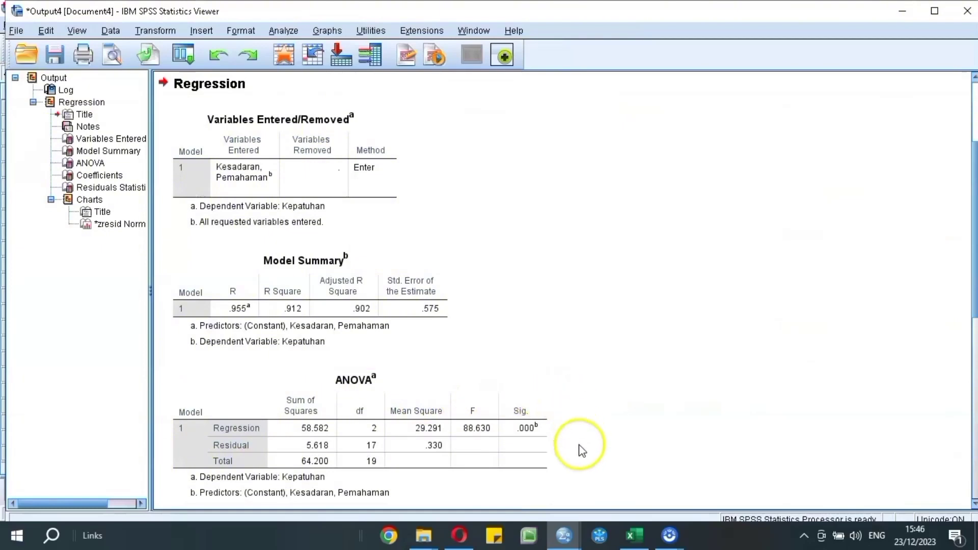
# - Return to the data set with the saved residuals and start a legacy nonparametric One-Sample Kolmogorov-Smirnov test
pyautogui.moveTo(563, 535)
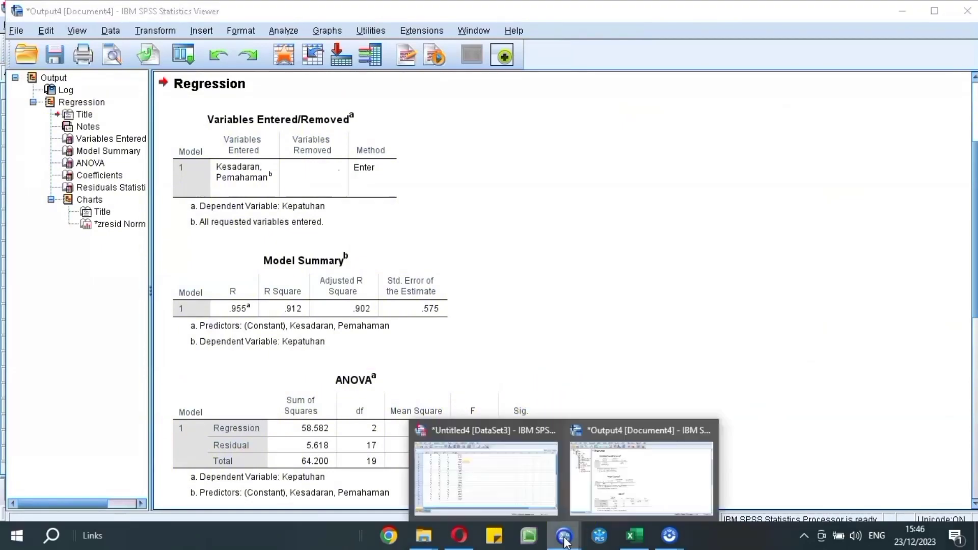
pyautogui.click(511, 474)
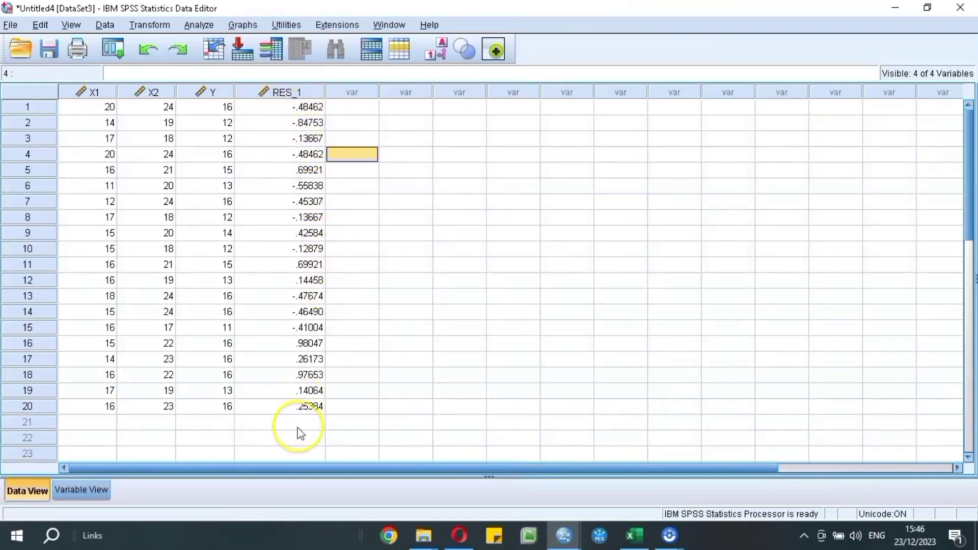
pyautogui.click(190, 27)
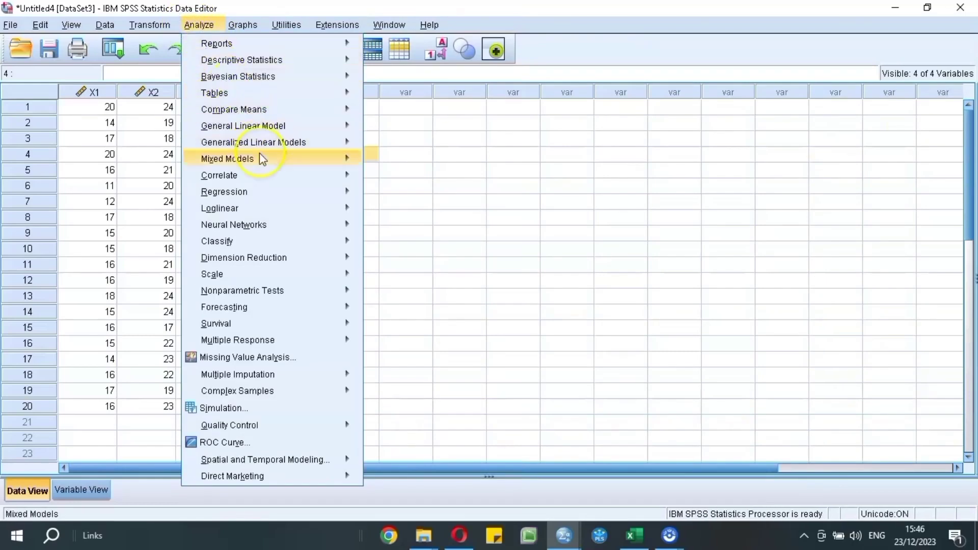
pyautogui.moveTo(242, 295)
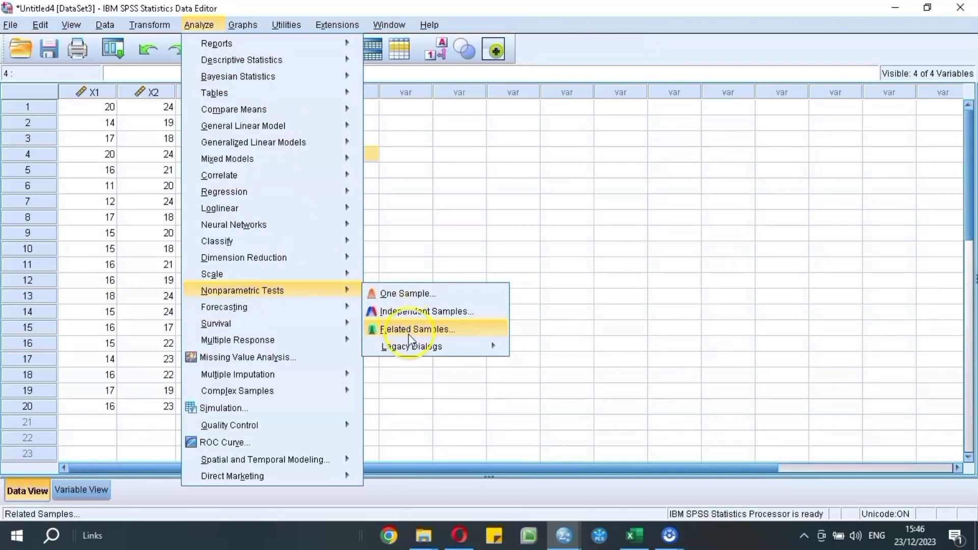
pyautogui.moveTo(413, 352)
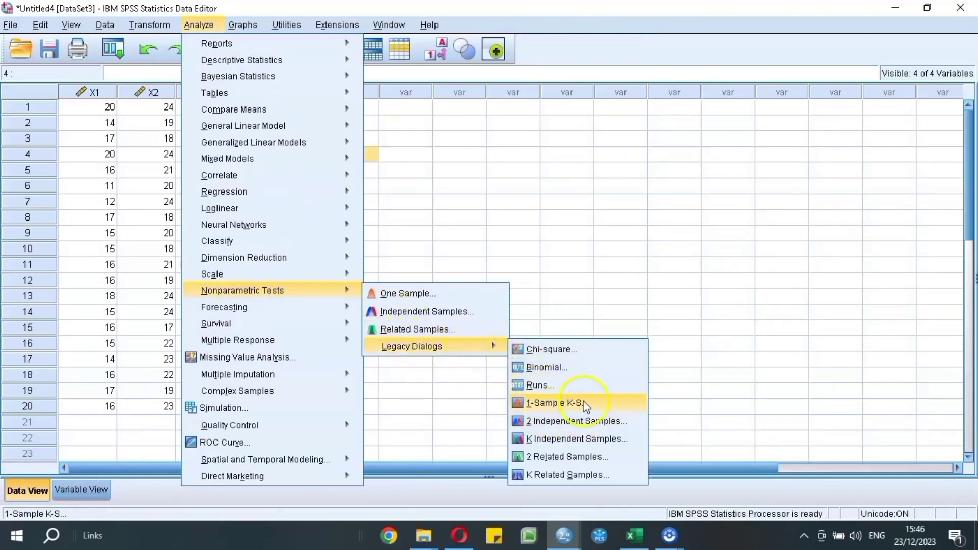
pyautogui.click(608, 405)
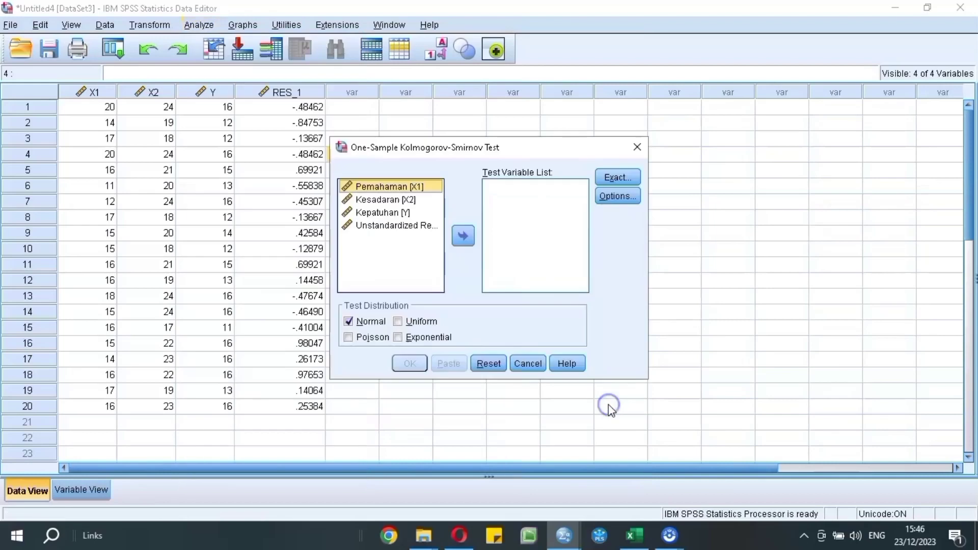
# - Use Unstandardized Residual as the test variable against the Normal distribution and run the Kolmogorov-Smirnov test
pyautogui.click(372, 227)
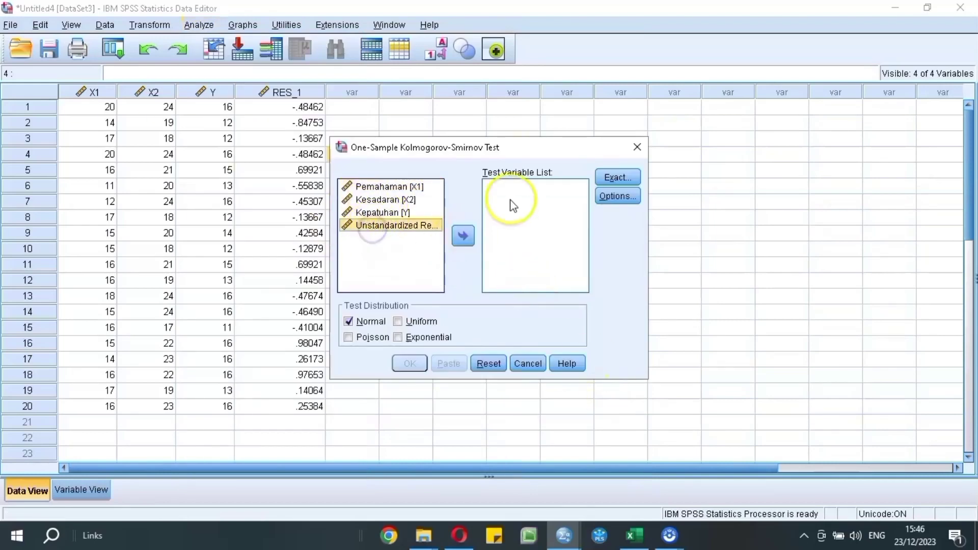
pyautogui.click(463, 236)
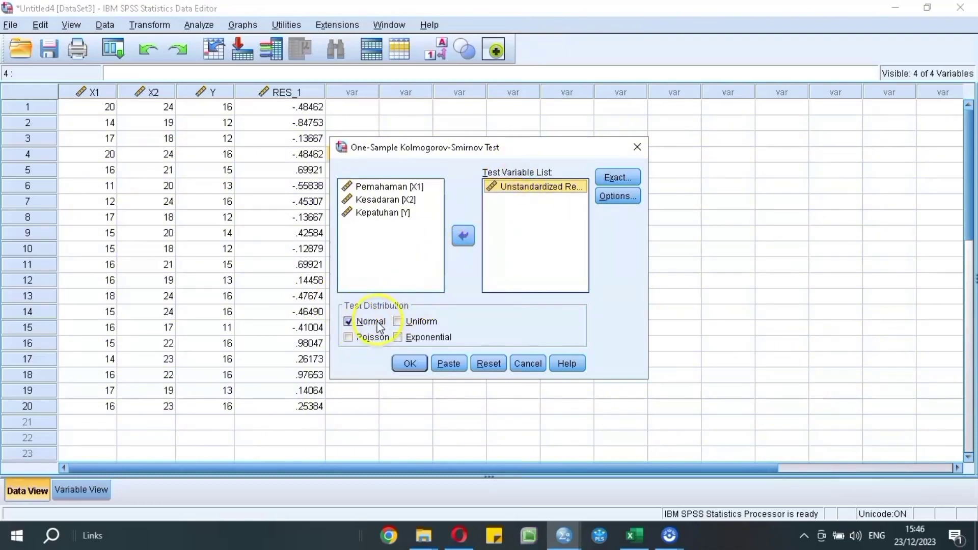
pyautogui.click(411, 365)
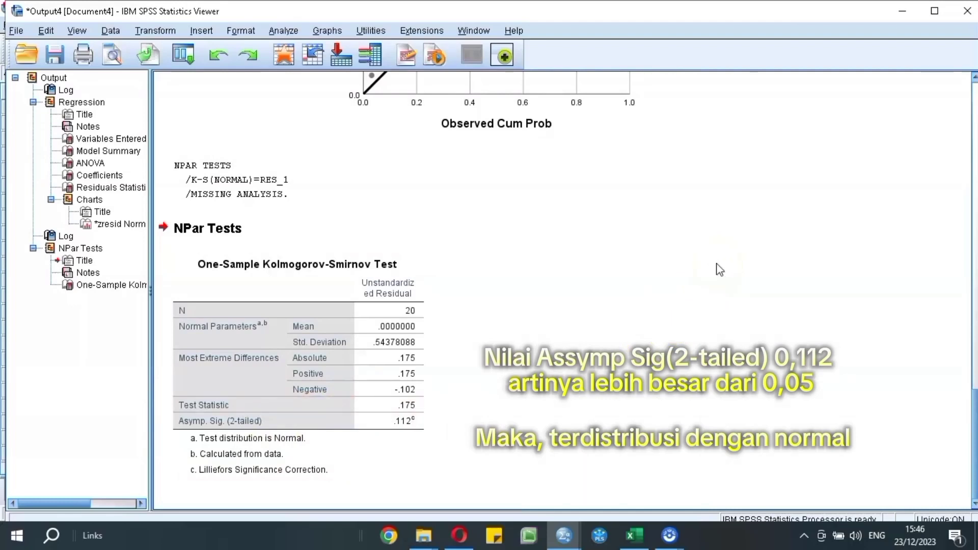
pyautogui.click(11, 469)
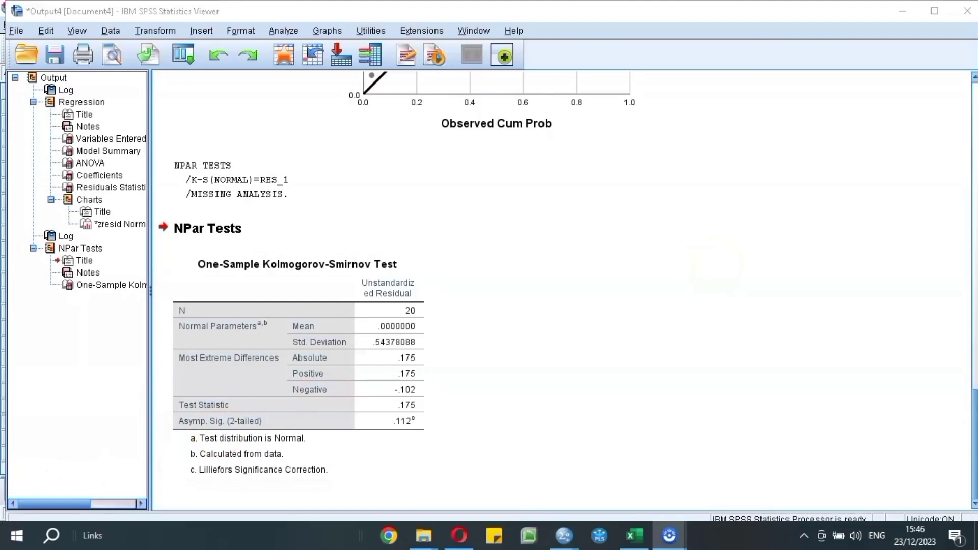